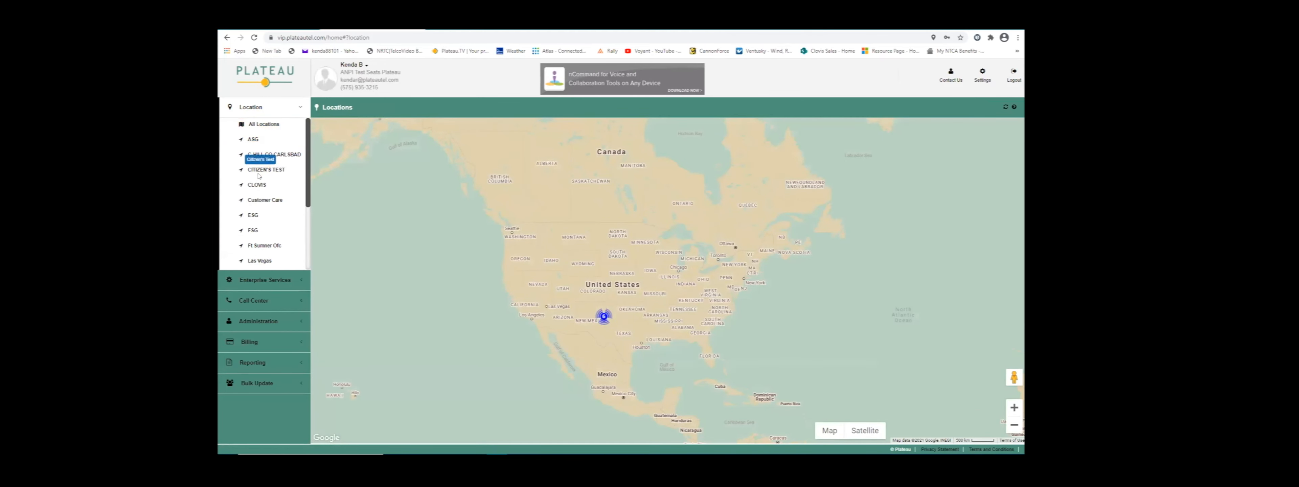
Show the phone system list for the Clovis location and sort it by phone number, finishing with a sort by user name.
{"action": "left_click", "coordinate": [256, 185]}
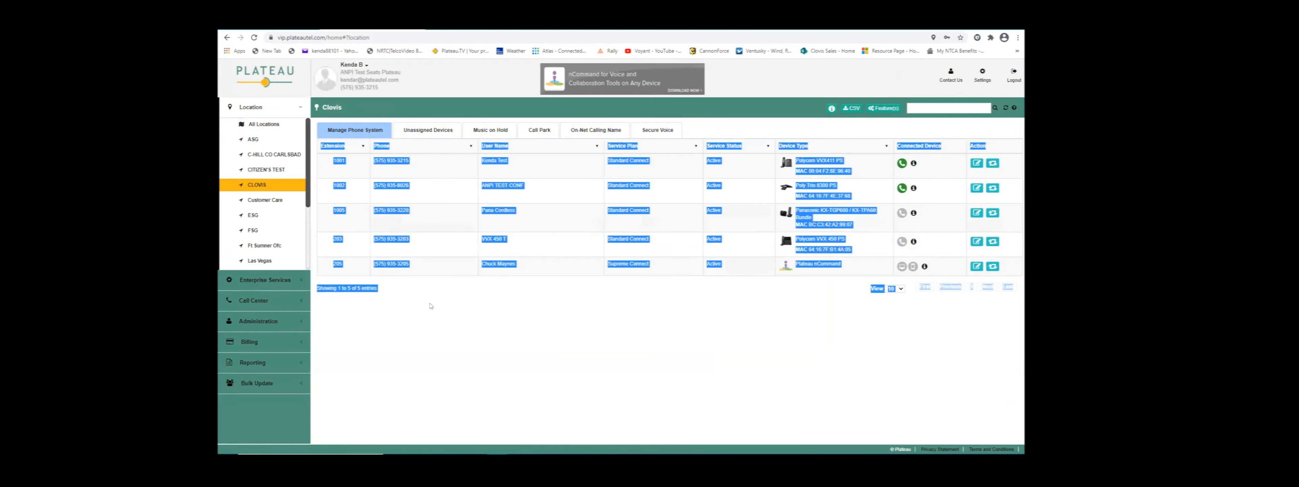
{"action": "left_click", "coordinate": [353, 259]}
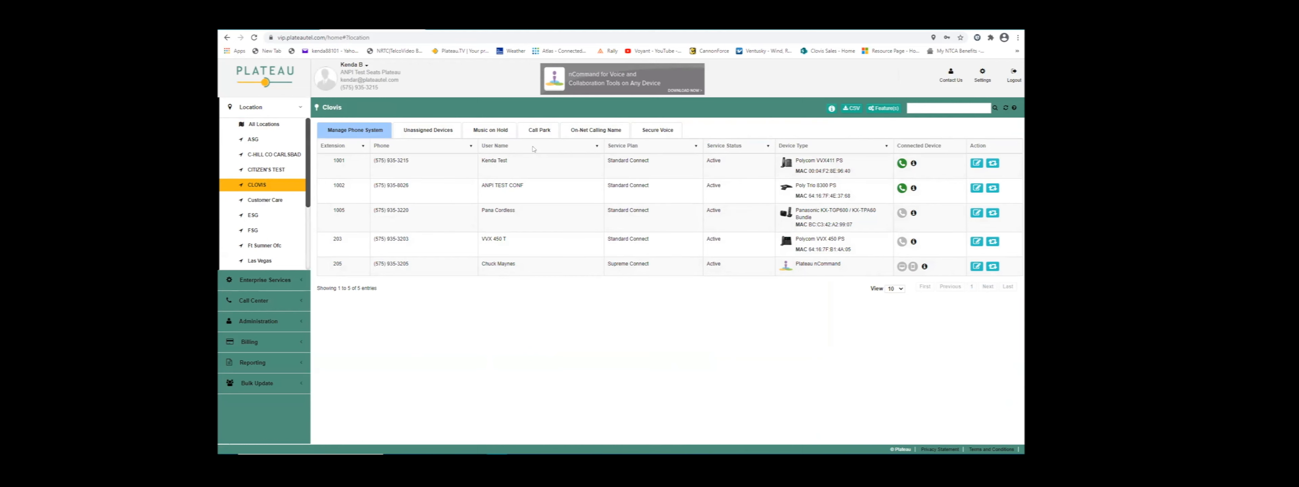
{"action": "left_click", "coordinate": [401, 147]}
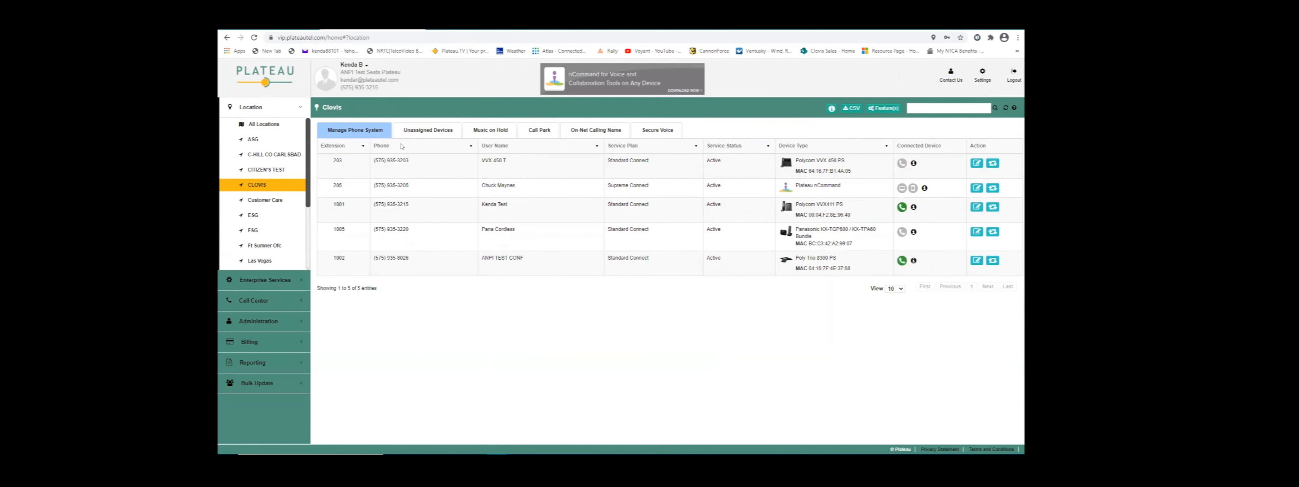
{"action": "left_click", "coordinate": [524, 148]}
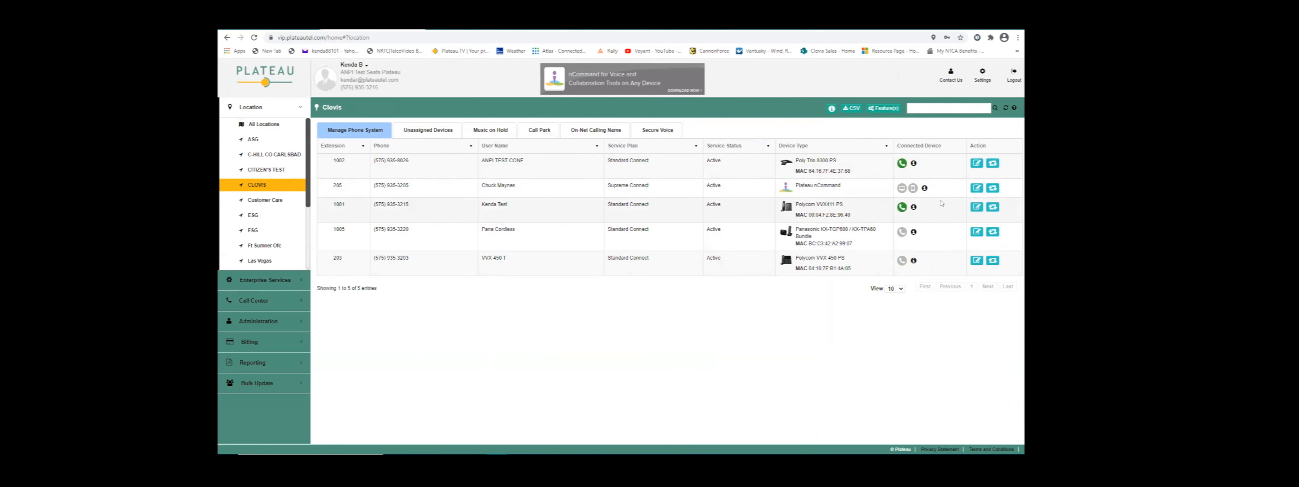
Open the settings for extension 1001 and turn on Call Forwarding Always for incoming calls.
{"action": "left_click", "coordinate": [976, 208]}
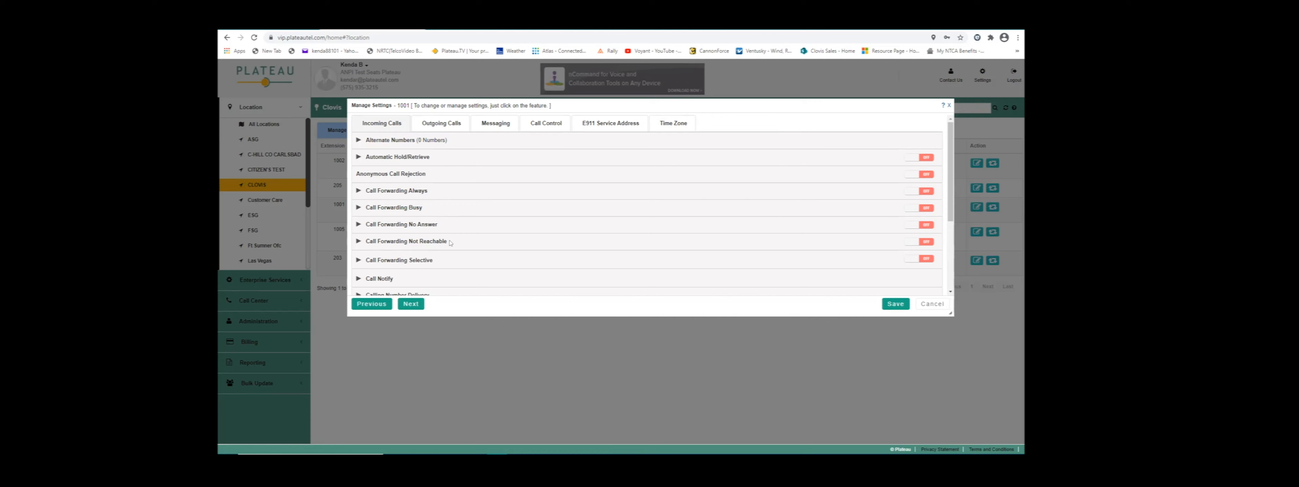
{"action": "left_click", "coordinate": [396, 191]}
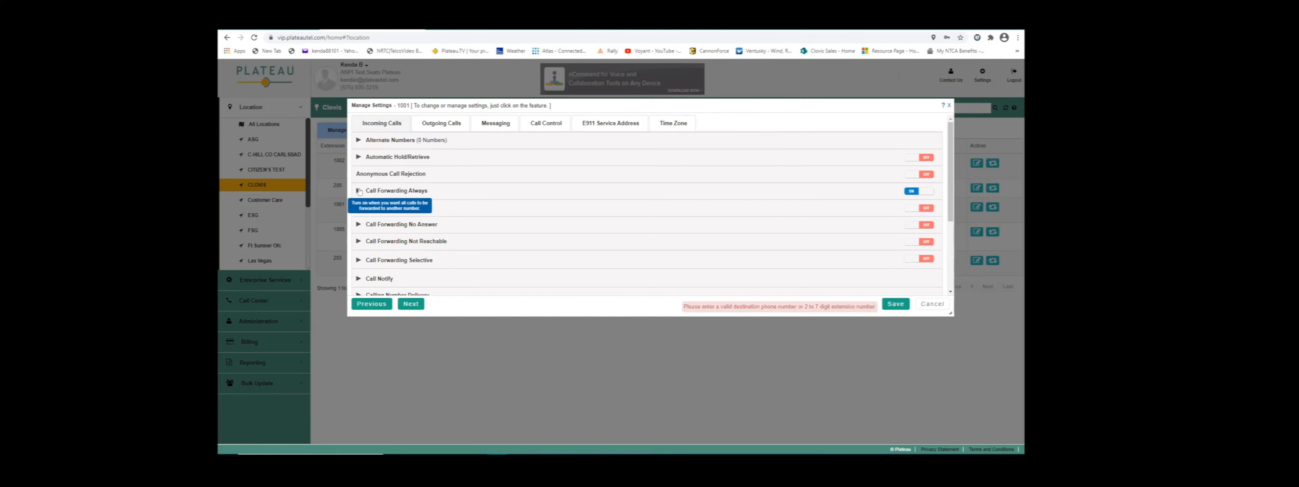
Switch the outgoing Calling Line ID to Hunt Group #1 (Company Main Number) and return it to Device Phone Number.
{"action": "left_click", "coordinate": [447, 127]}
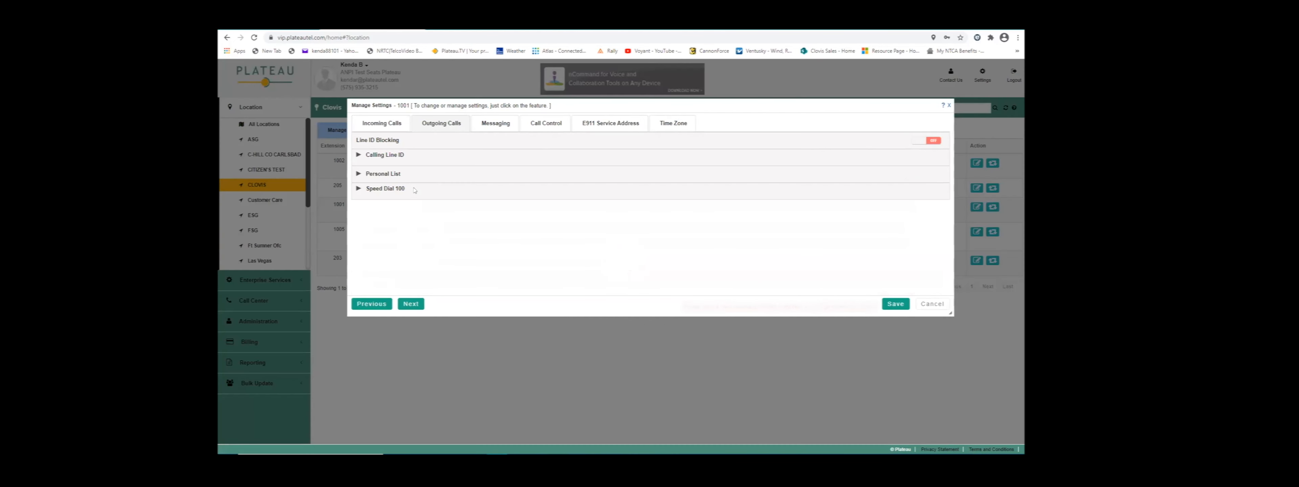
{"action": "left_click", "coordinate": [389, 156]}
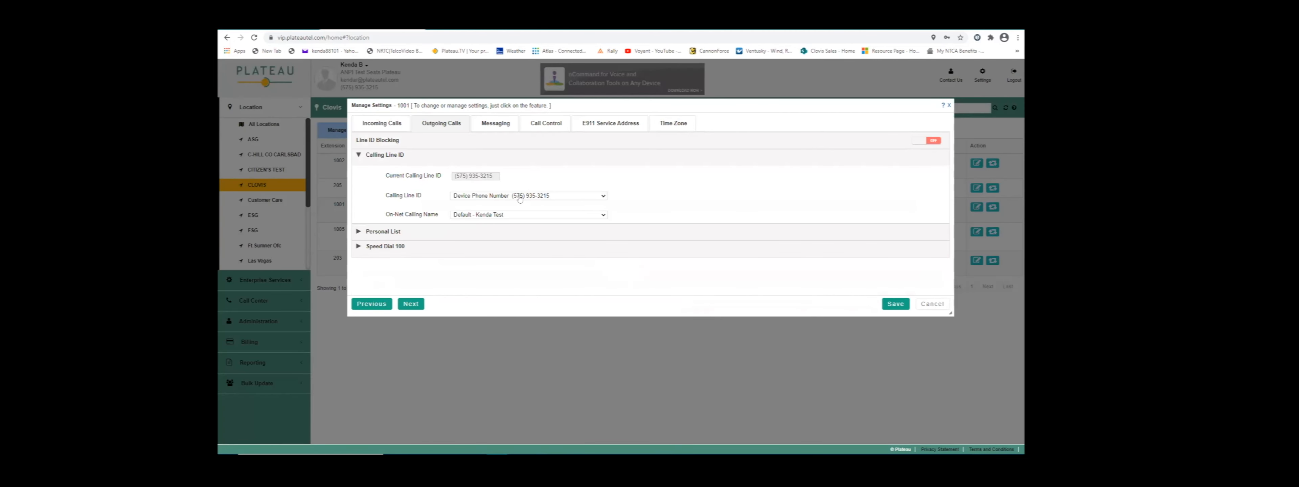
{"action": "left_click", "coordinate": [519, 199]}
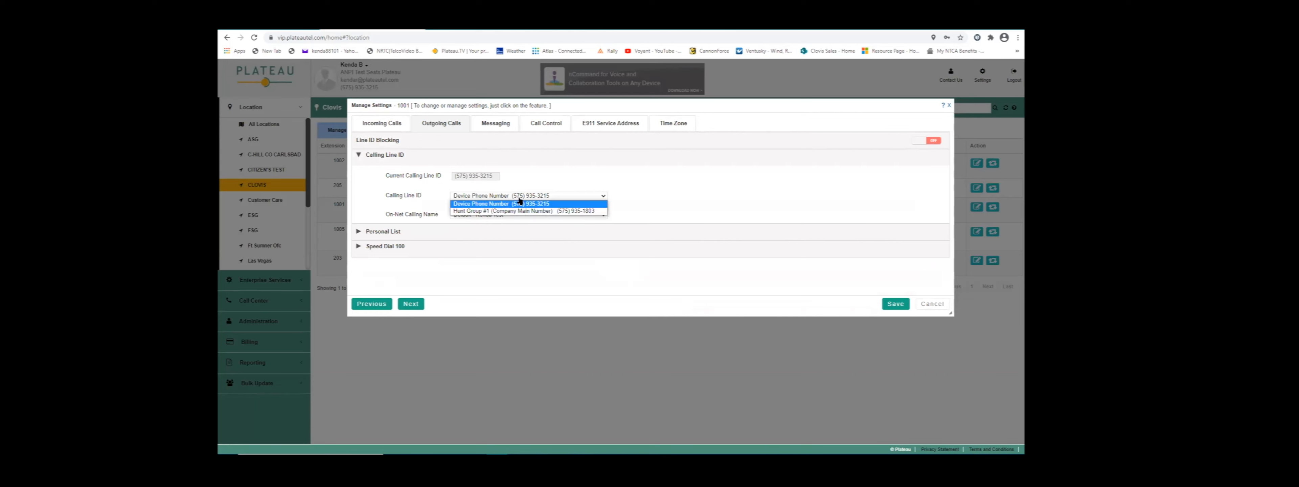
{"action": "left_click", "coordinate": [522, 212]}
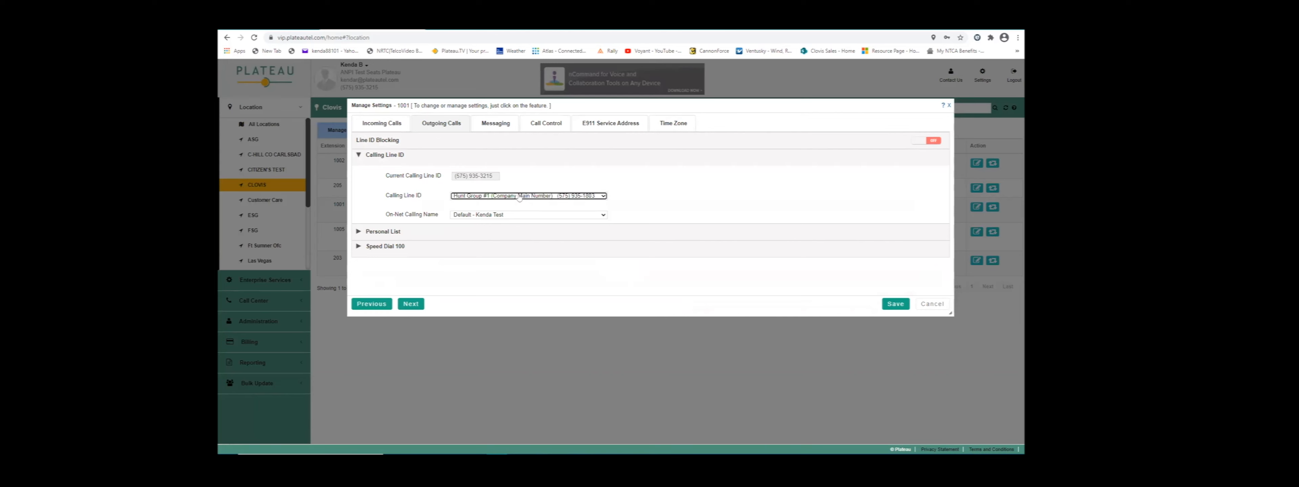
{"action": "left_click", "coordinate": [519, 198]}
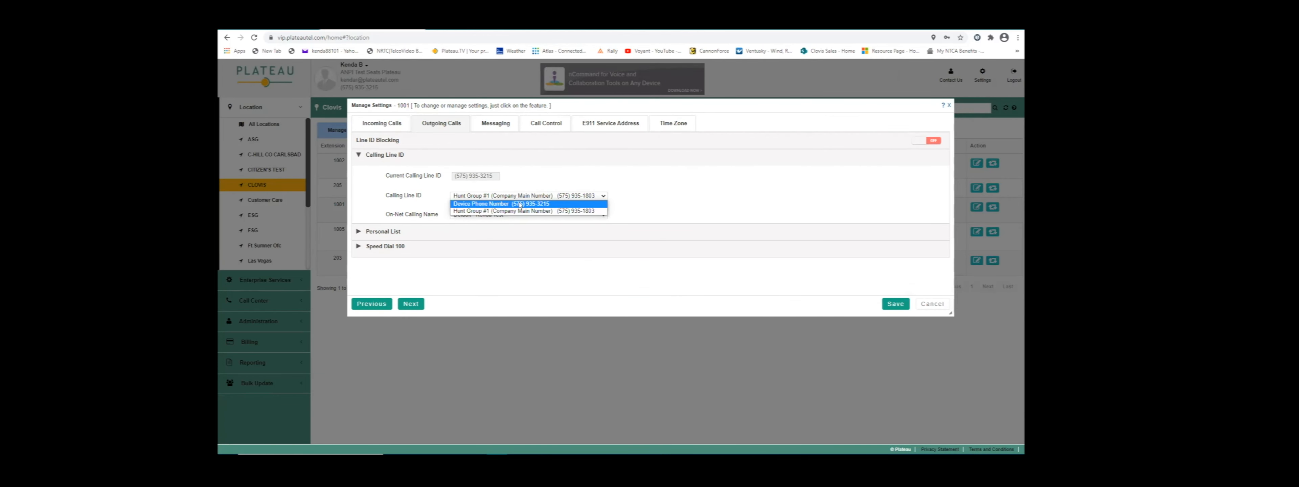
{"action": "left_click", "coordinate": [520, 204]}
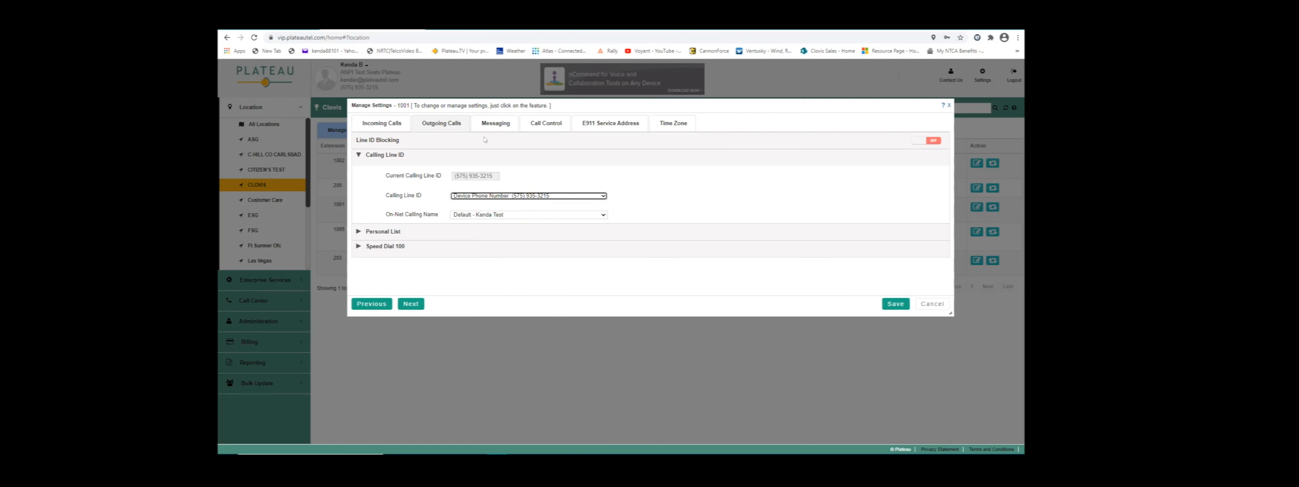
Review the Voice Portal settings for messaging, including the rules for the voicemail passcode.
{"action": "left_click", "coordinate": [504, 126]}
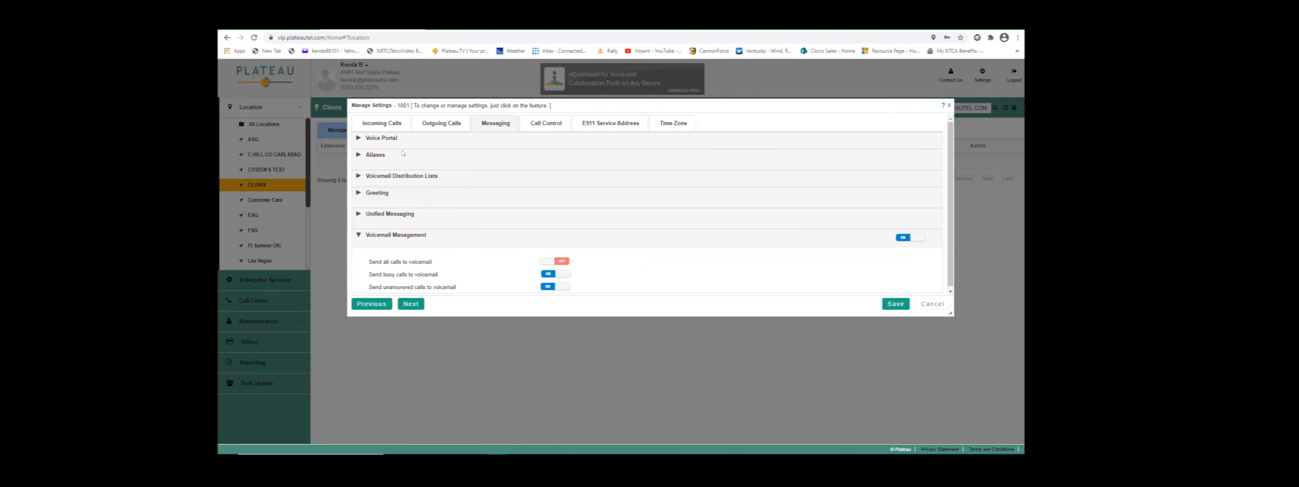
{"action": "left_click", "coordinate": [387, 139]}
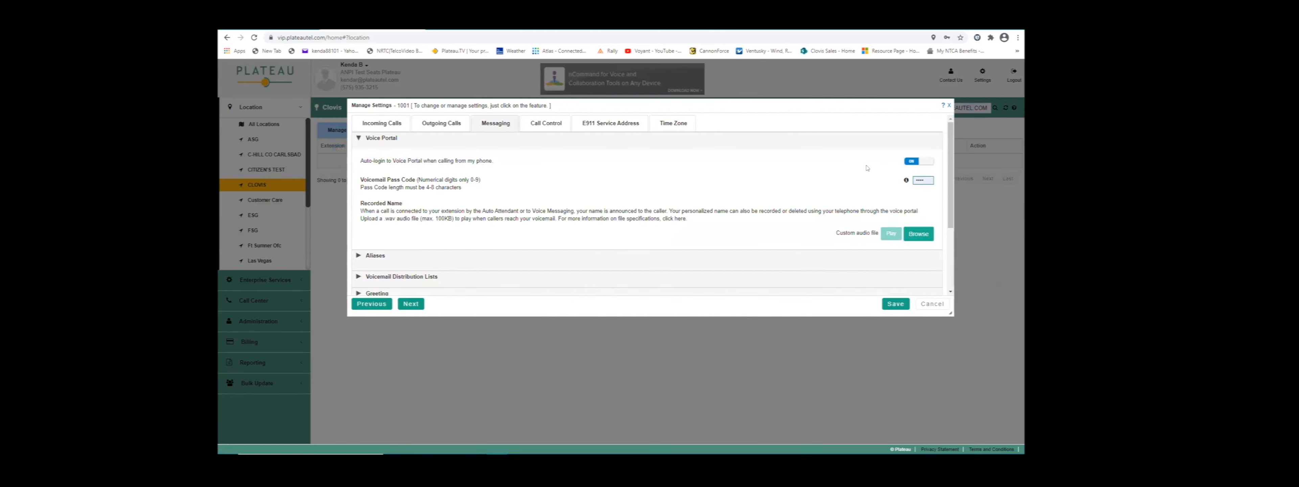
{"action": "left_click", "coordinate": [907, 180]}
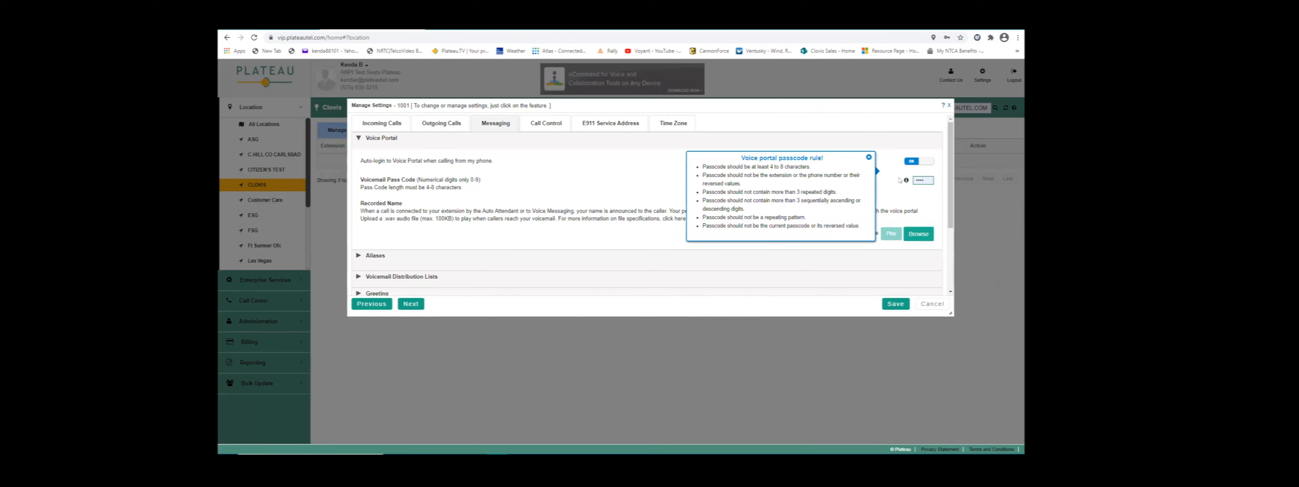
{"action": "left_click", "coordinate": [868, 157]}
Try the Use unified message option in Unified Messaging, return to Forward it to email, and open the Transfer on '0' number for entry.
{"action": "scroll", "coordinate": [547, 190], "scroll_direction": "down", "scroll_amount": 2}
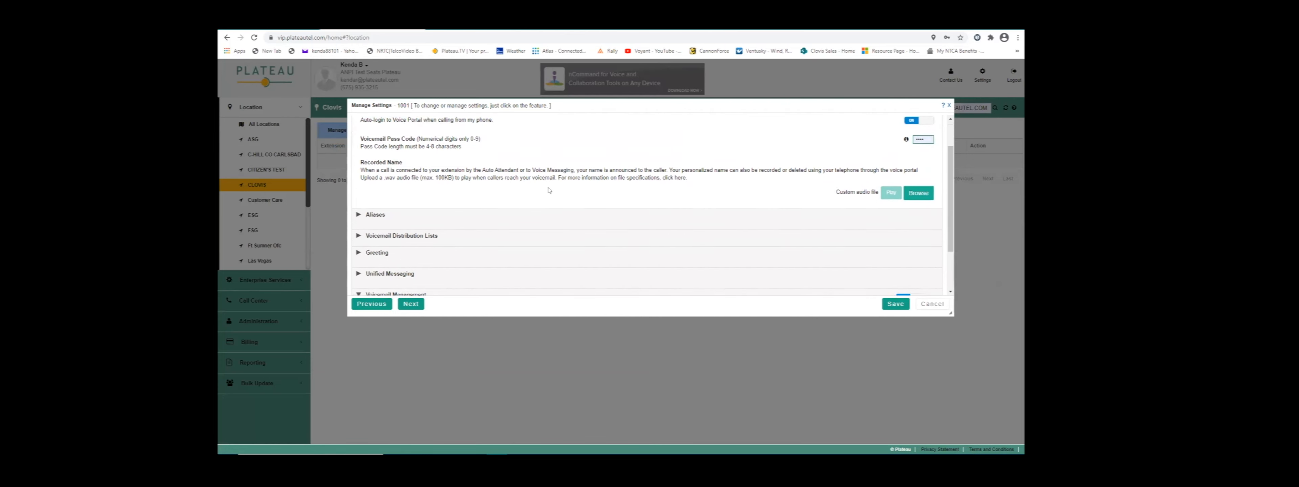
{"action": "scroll", "coordinate": [560, 178], "scroll_direction": "down", "scroll_amount": 1}
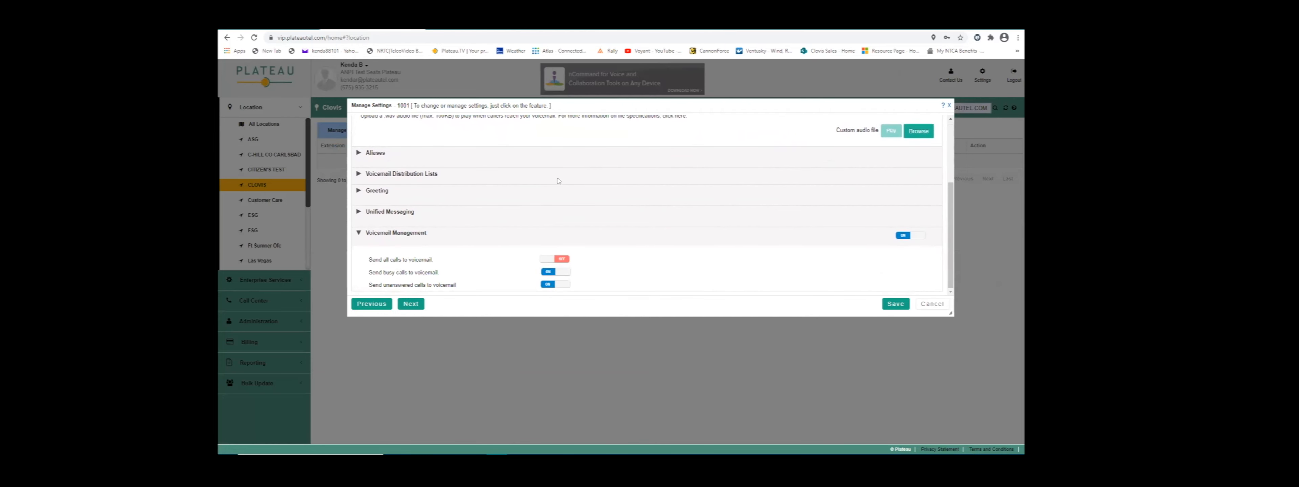
{"action": "left_click", "coordinate": [387, 213]}
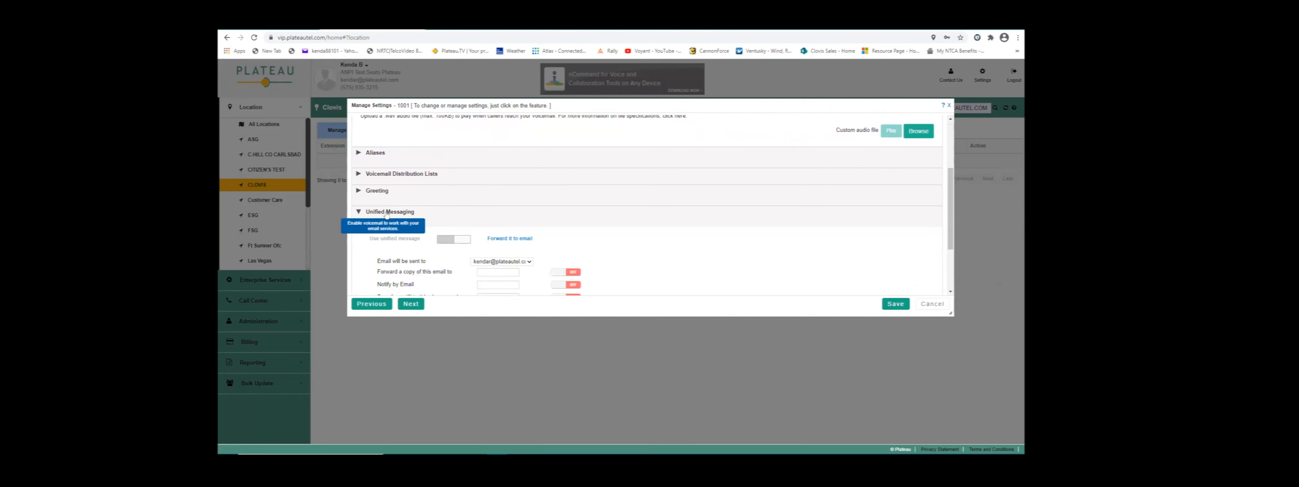
{"action": "left_click", "coordinate": [444, 240]}
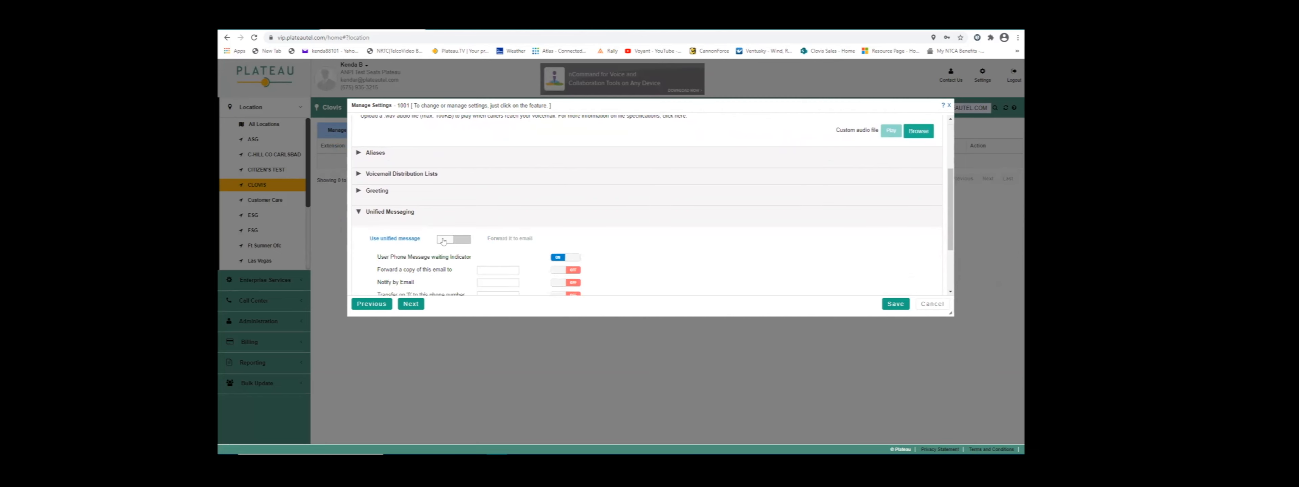
{"action": "left_click", "coordinate": [451, 241]}
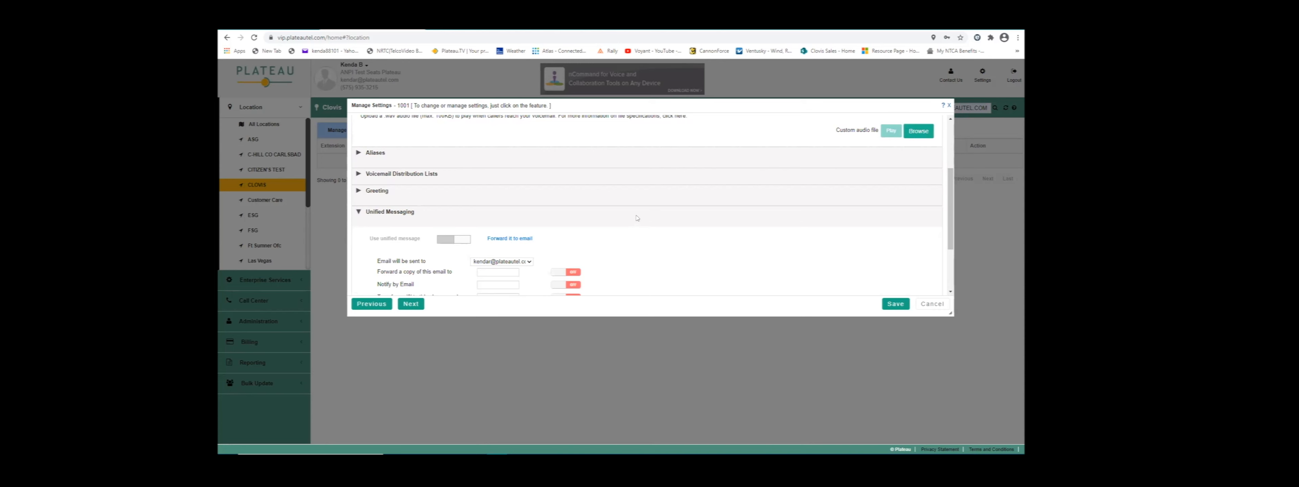
{"action": "scroll", "coordinate": [637, 218], "scroll_direction": "down", "scroll_amount": 2}
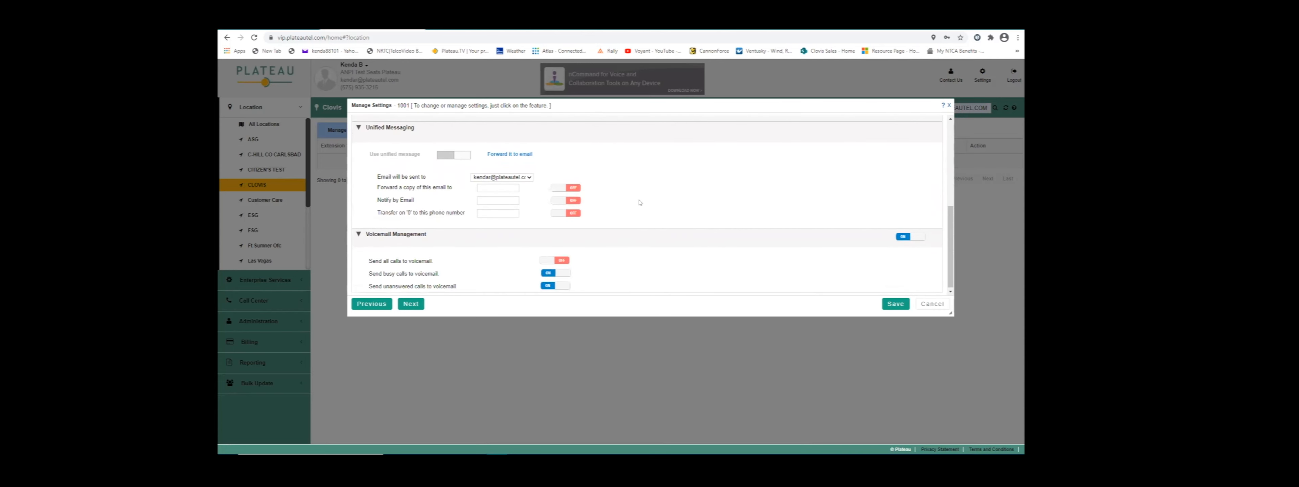
{"action": "left_click", "coordinate": [495, 213]}
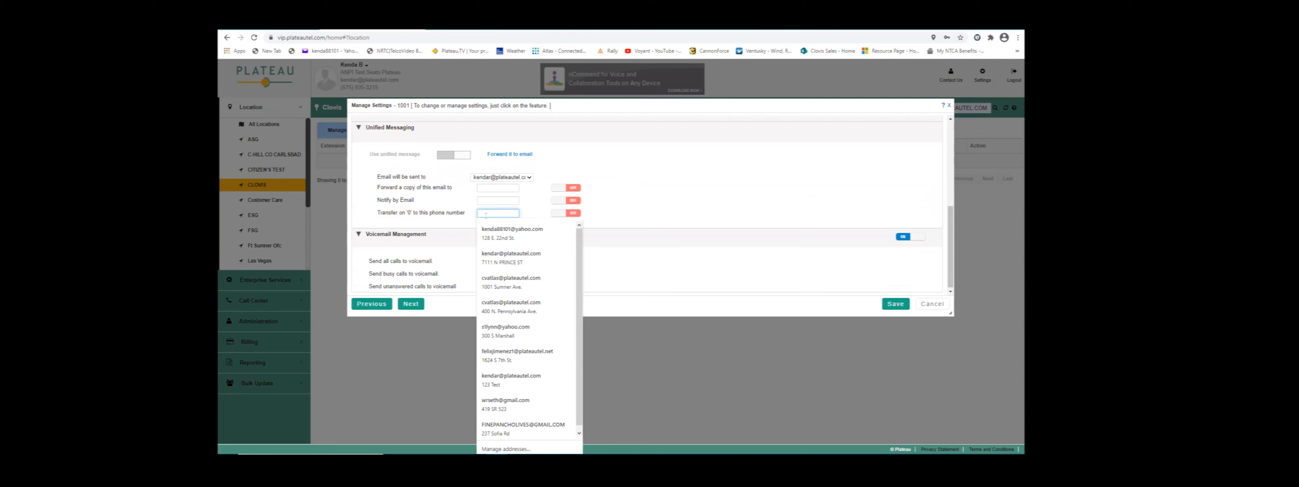
Examine the Call Control features, including the Call Transfer options and the Shared Line Appearance / Busy Lamp Field line assignments.
{"action": "scroll", "coordinate": [486, 215], "scroll_direction": "up", "scroll_amount": 10}
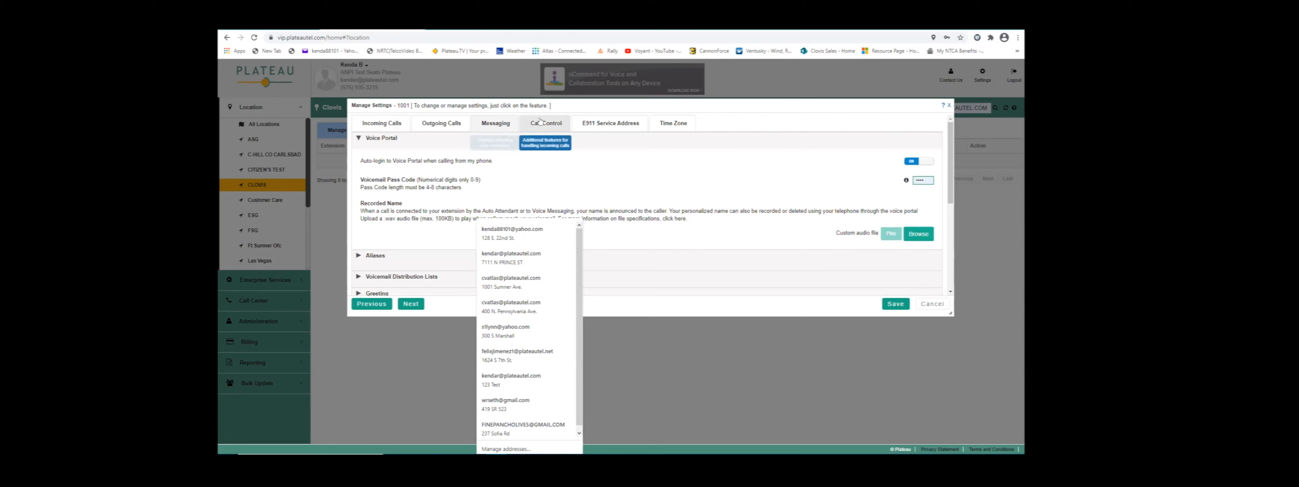
{"action": "left_click", "coordinate": [555, 130]}
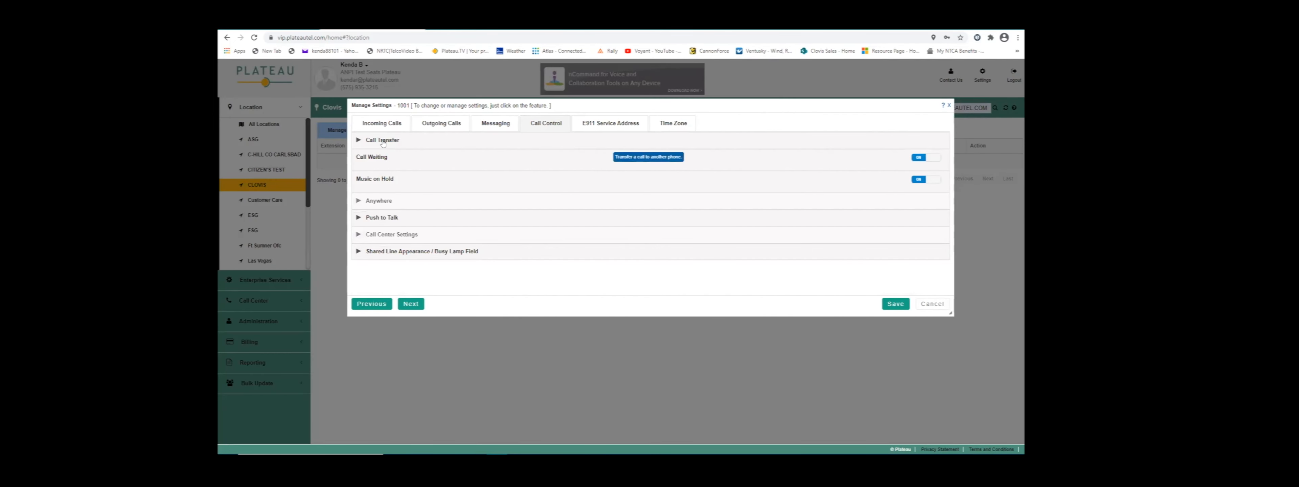
{"action": "left_click", "coordinate": [383, 141]}
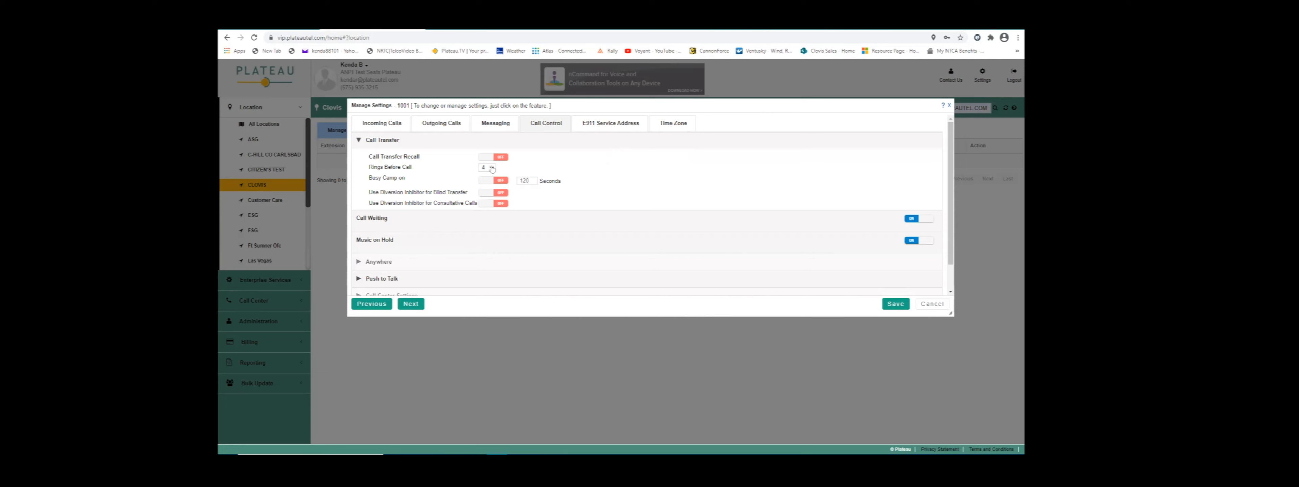
{"action": "scroll", "coordinate": [458, 171], "scroll_direction": "down", "scroll_amount": 2}
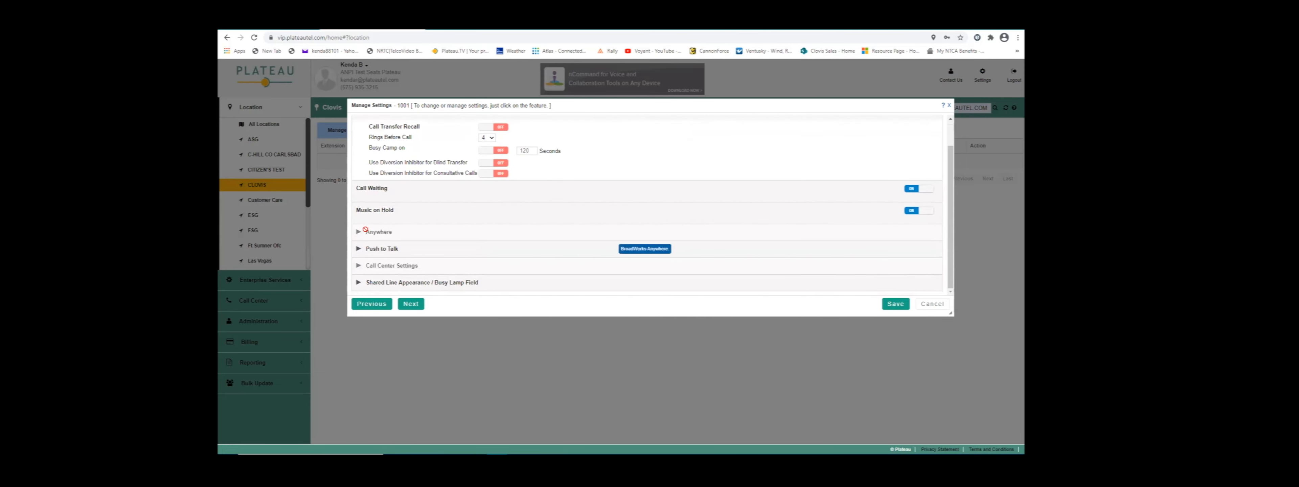
{"action": "left_click", "coordinate": [447, 284]}
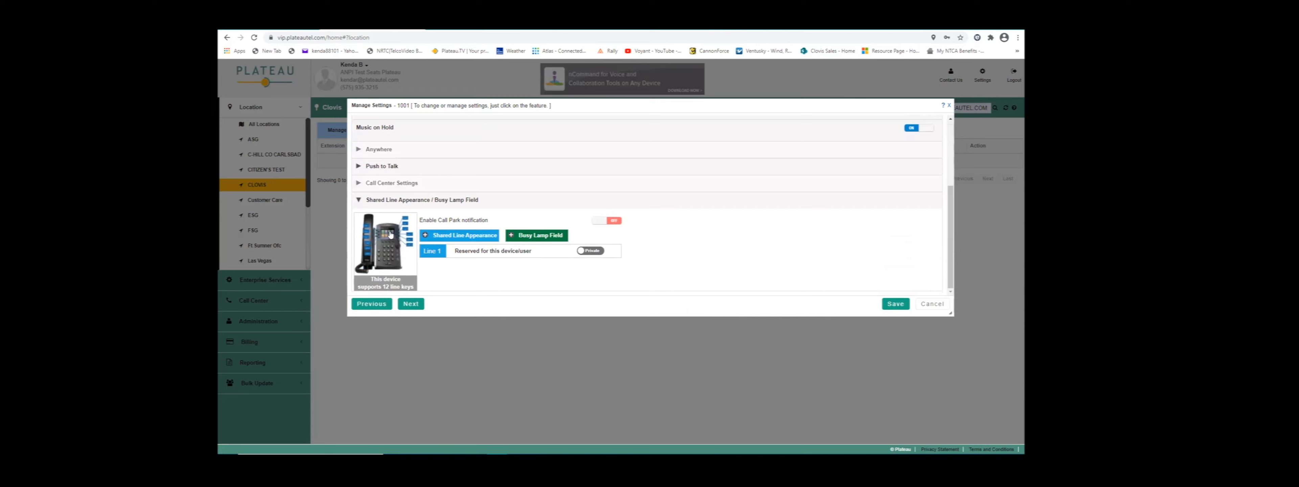
{"action": "left_click", "coordinate": [894, 303]}
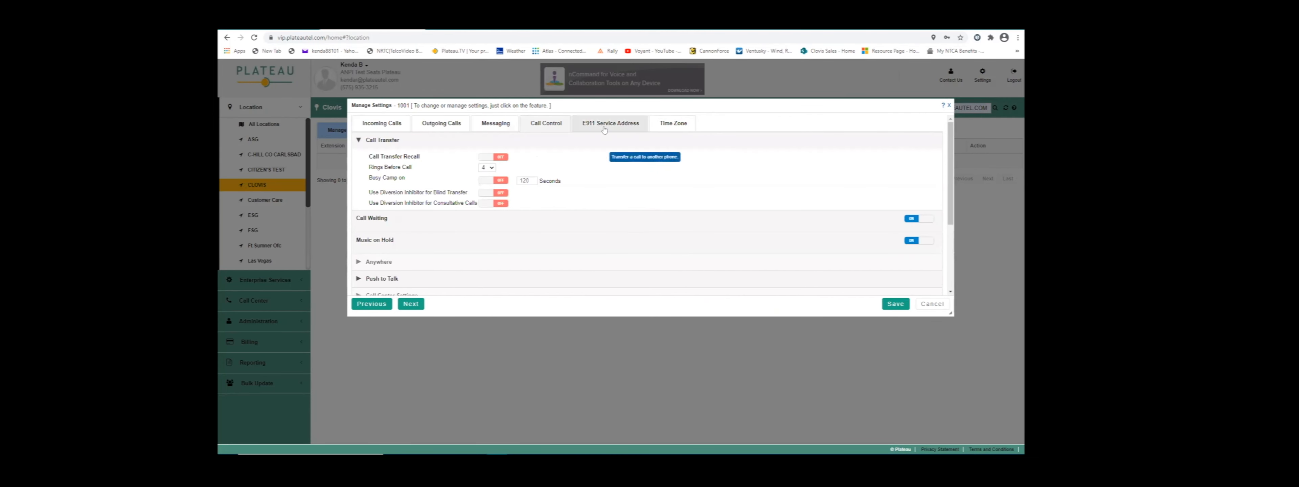
Open the extension's E911 service address with the Address 1 entry ready for editing.
{"action": "left_click", "coordinate": [601, 118]}
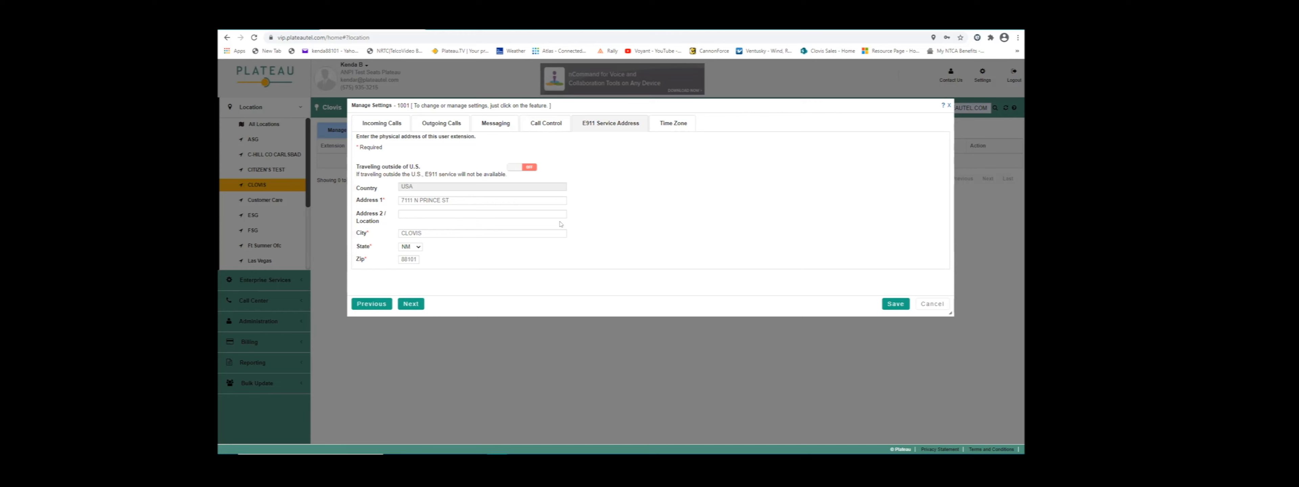
{"action": "left_click", "coordinate": [450, 203]}
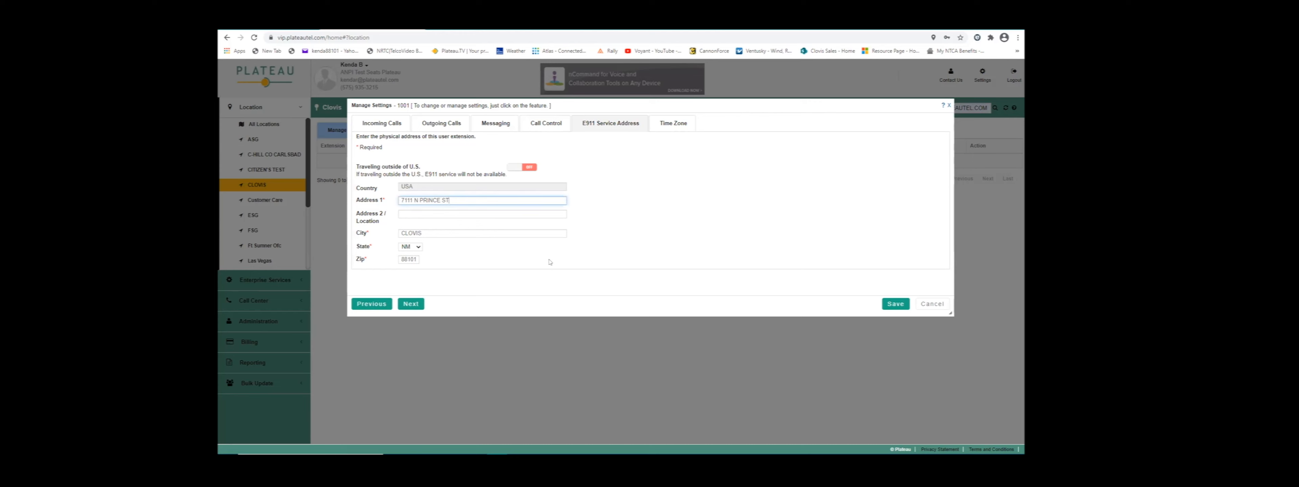